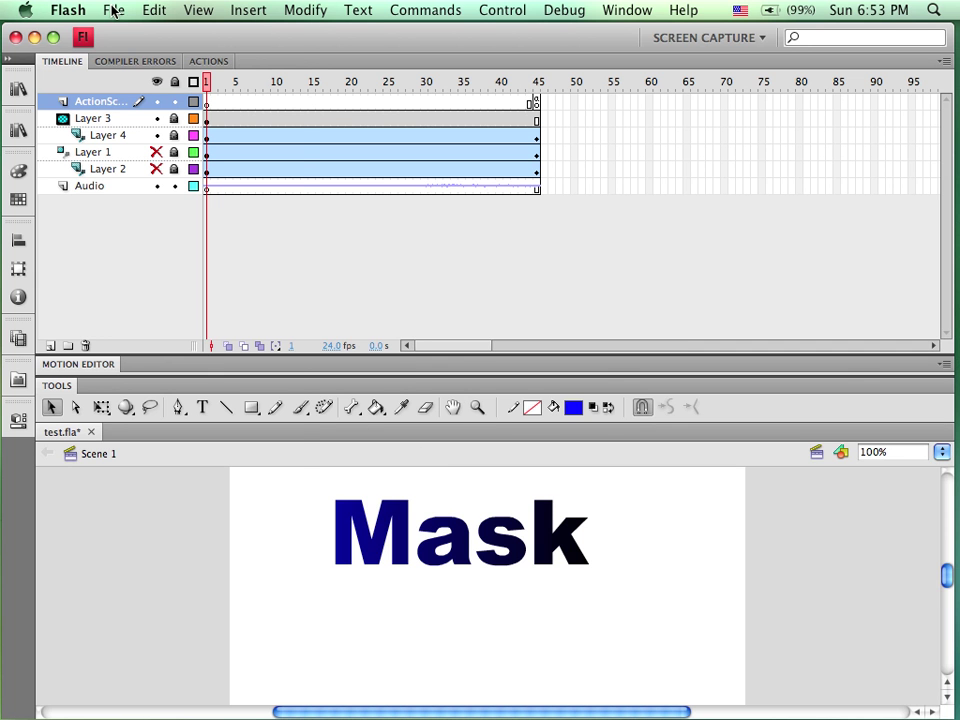
Open File > Publish Settings for test.fla to show the Flash and HTML output formats
click(114, 12)
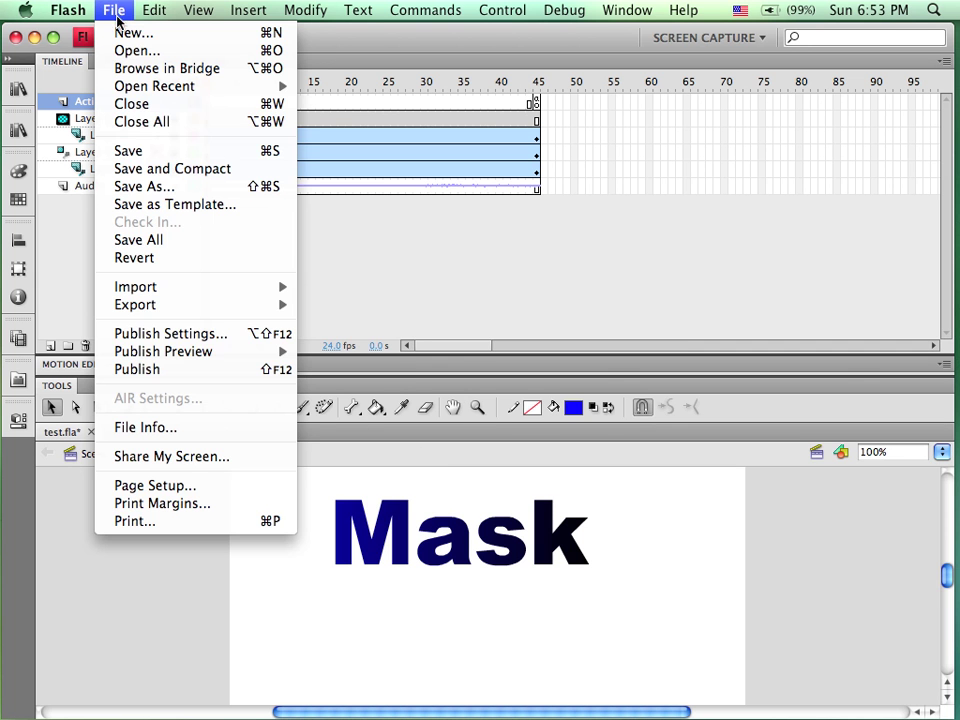
click(158, 340)
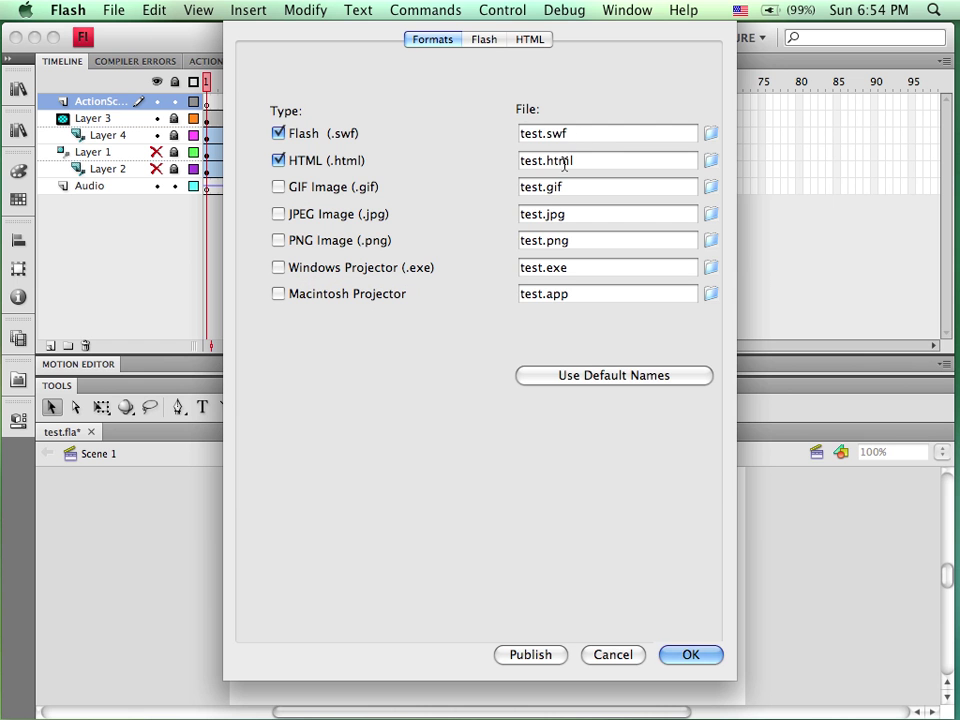
Point both test.swf and test.html output paths to the Desktop folder
click(711, 133)
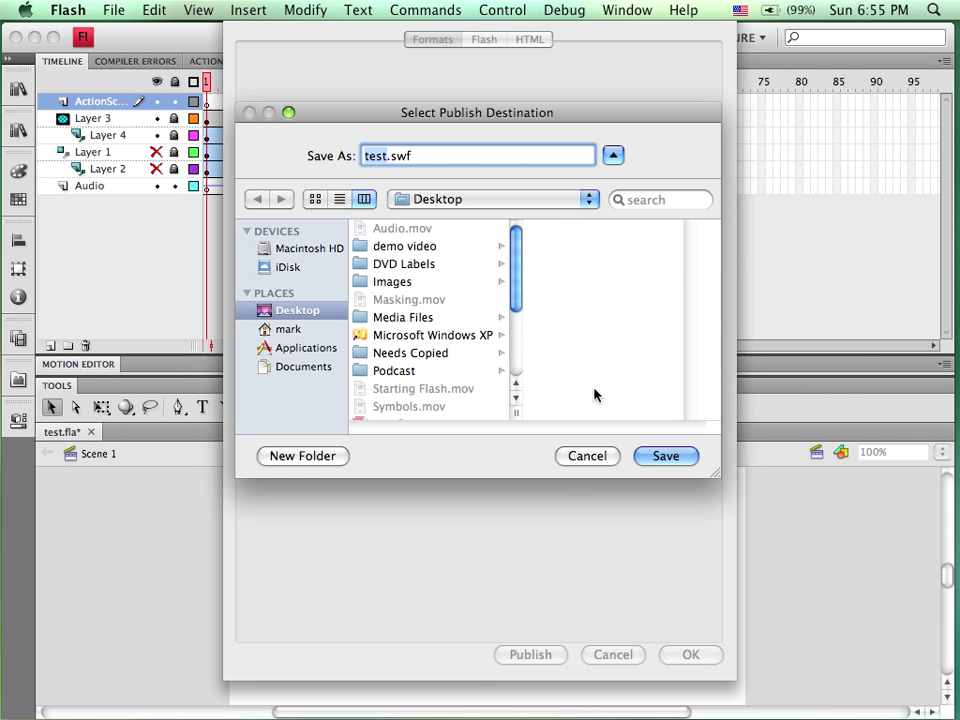
click(673, 457)
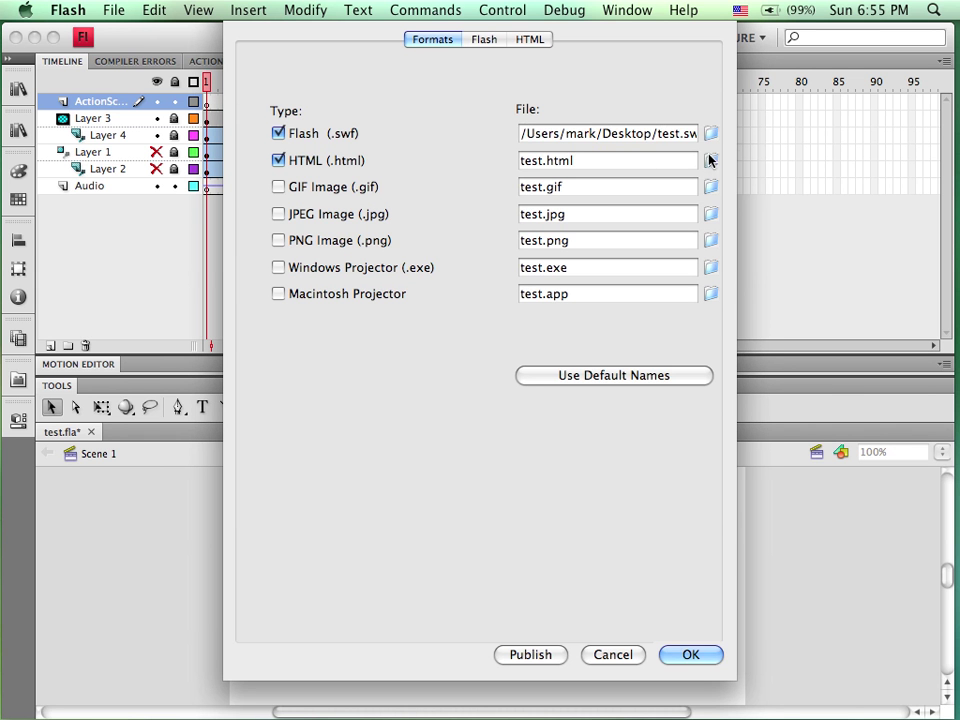
click(711, 162)
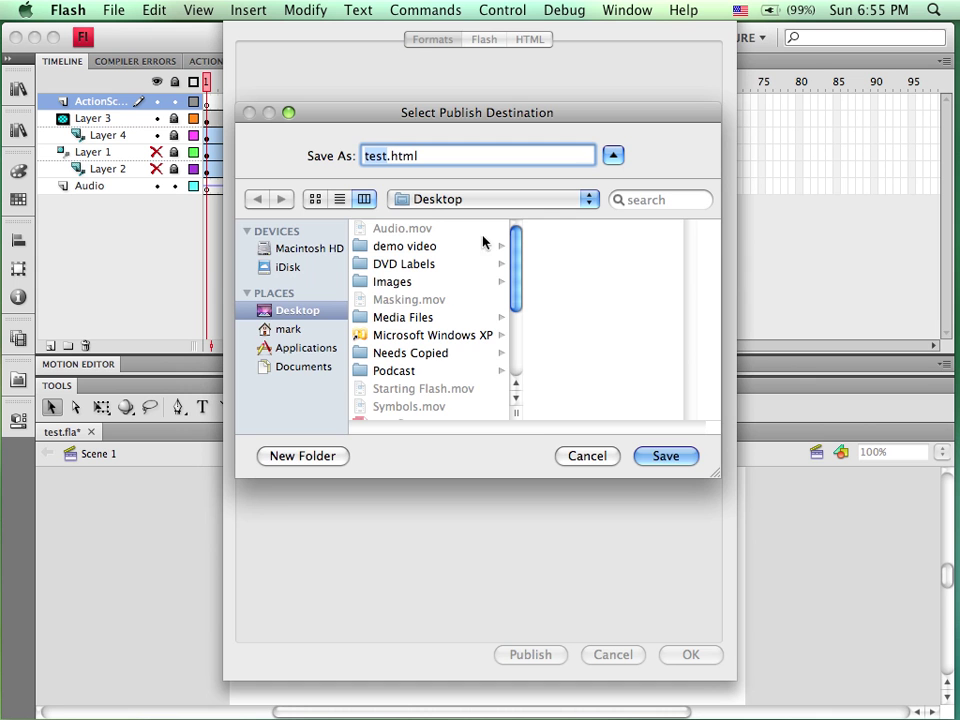
click(664, 462)
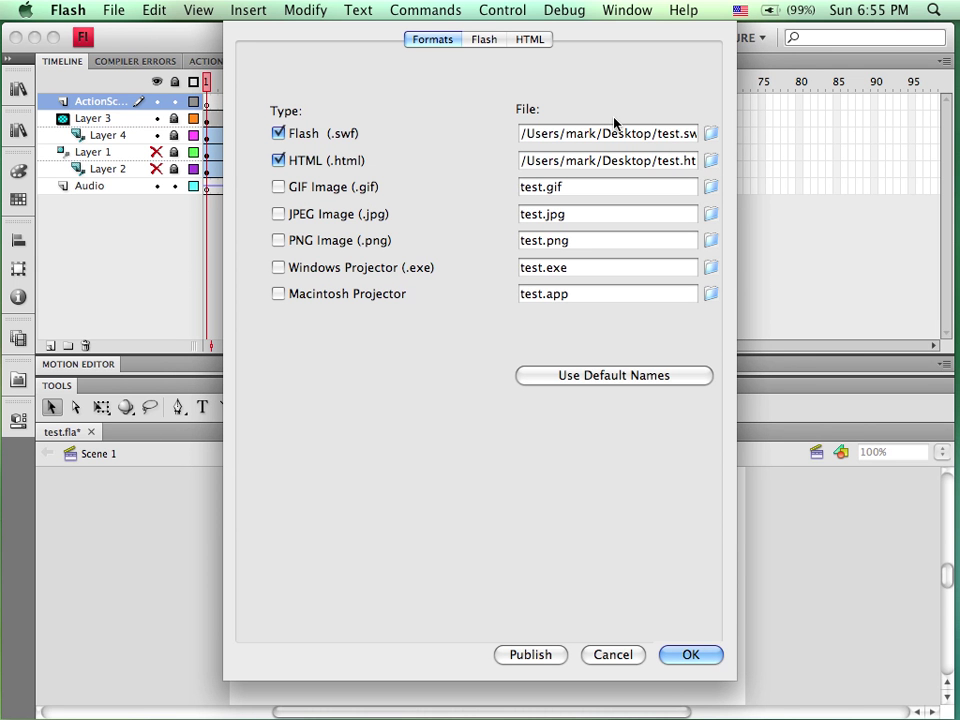
Toggle GIF and JPEG off again, re-check Flash, and view the Flash Player 10 settings
click(279, 188)
click(279, 214)
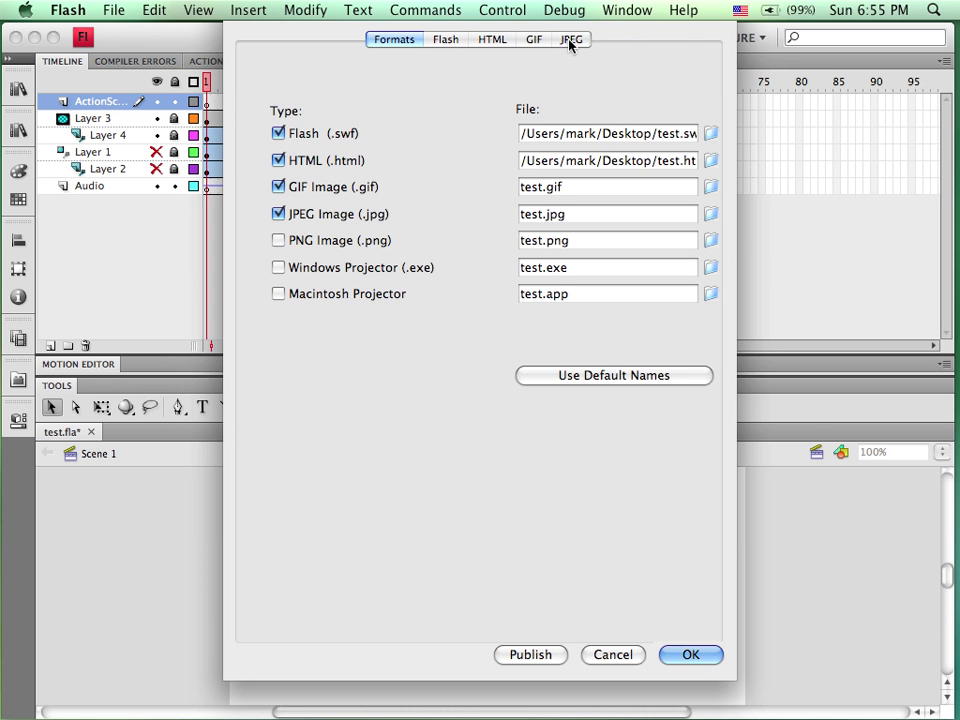
click(279, 214)
click(278, 187)
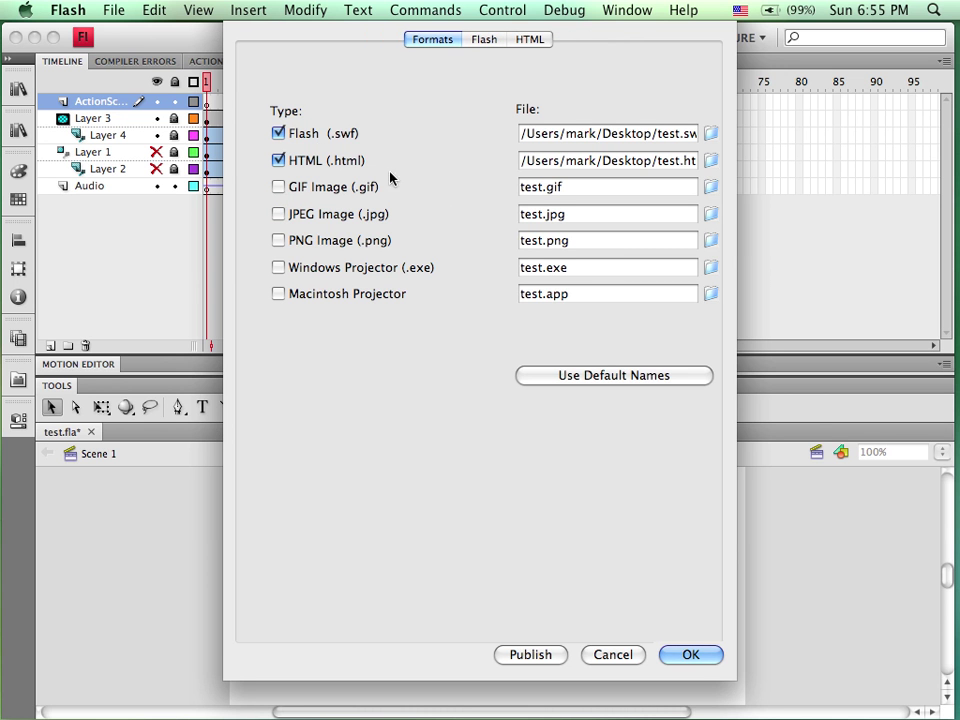
click(279, 133)
click(279, 133)
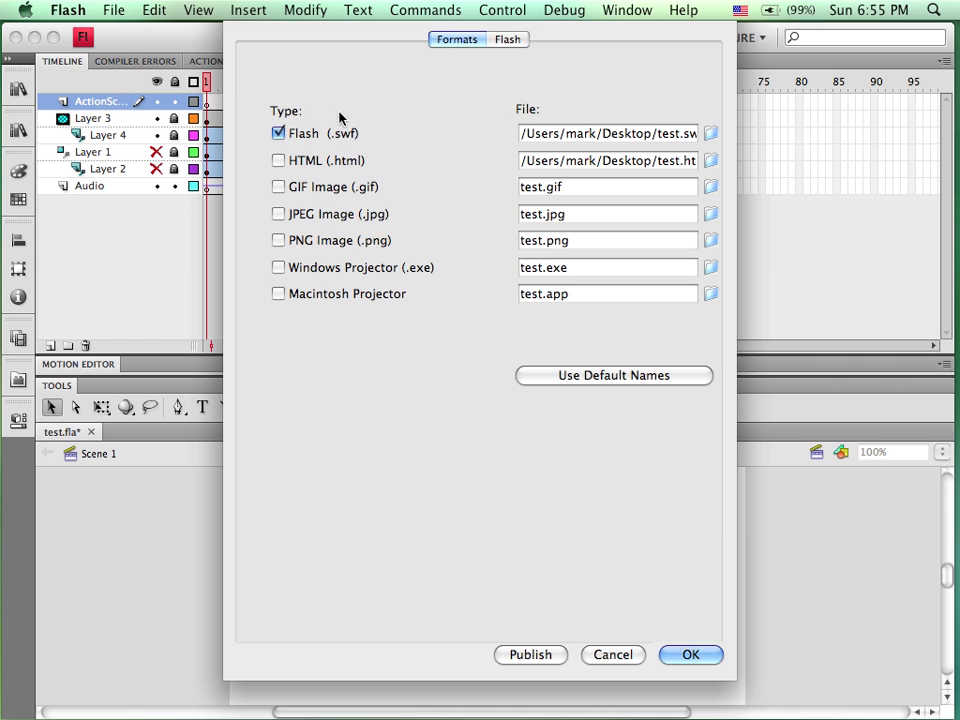
click(510, 42)
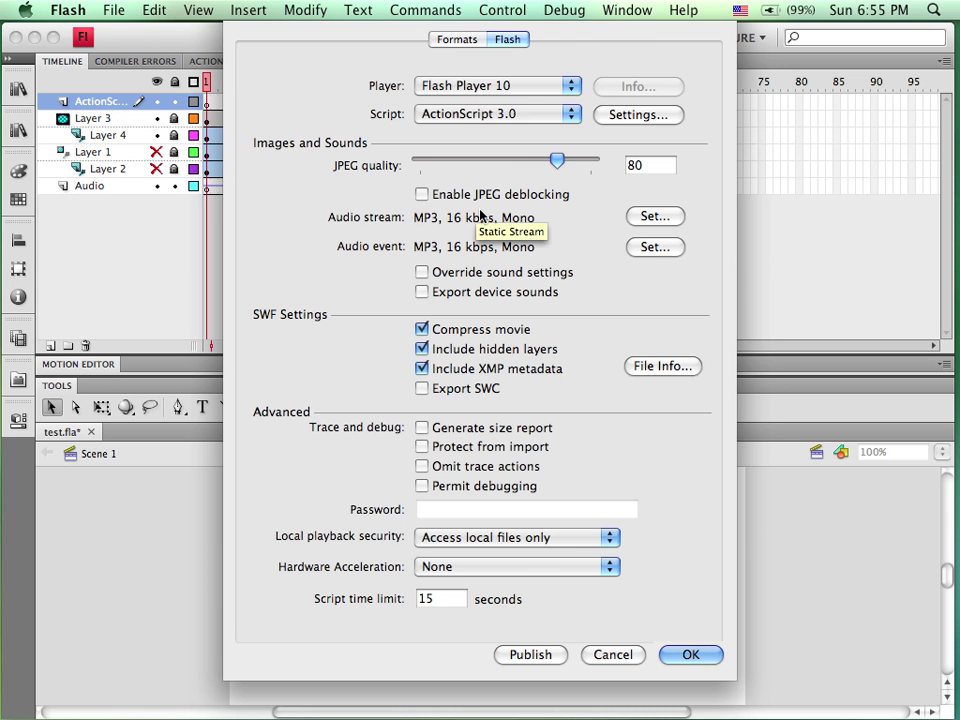
Re-enable HTML output and turn off Loop in the HTML playback settings
click(456, 39)
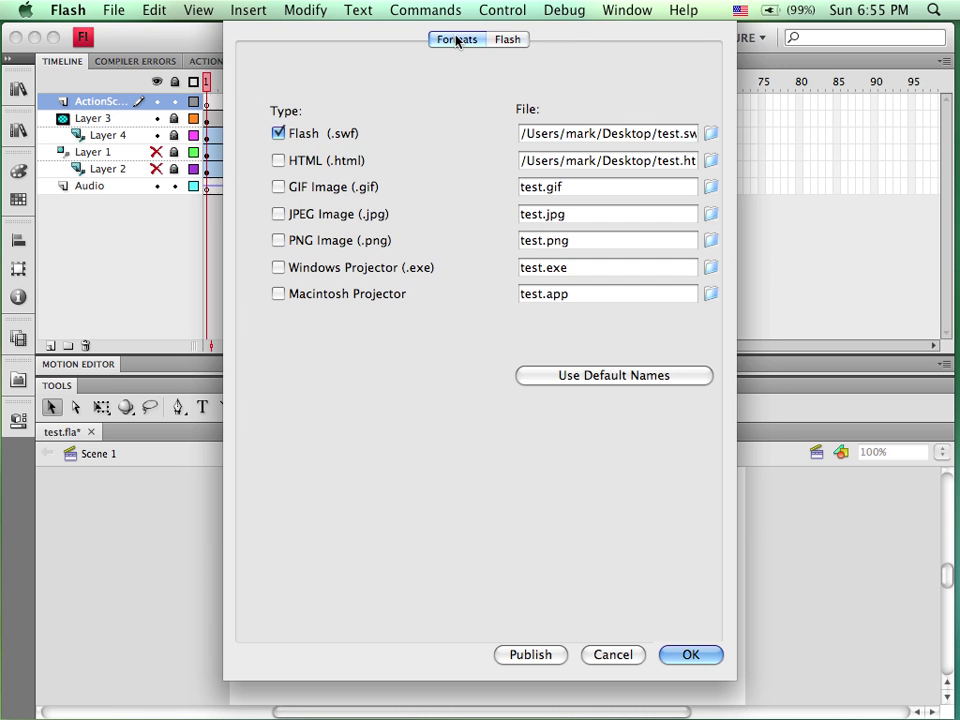
click(278, 162)
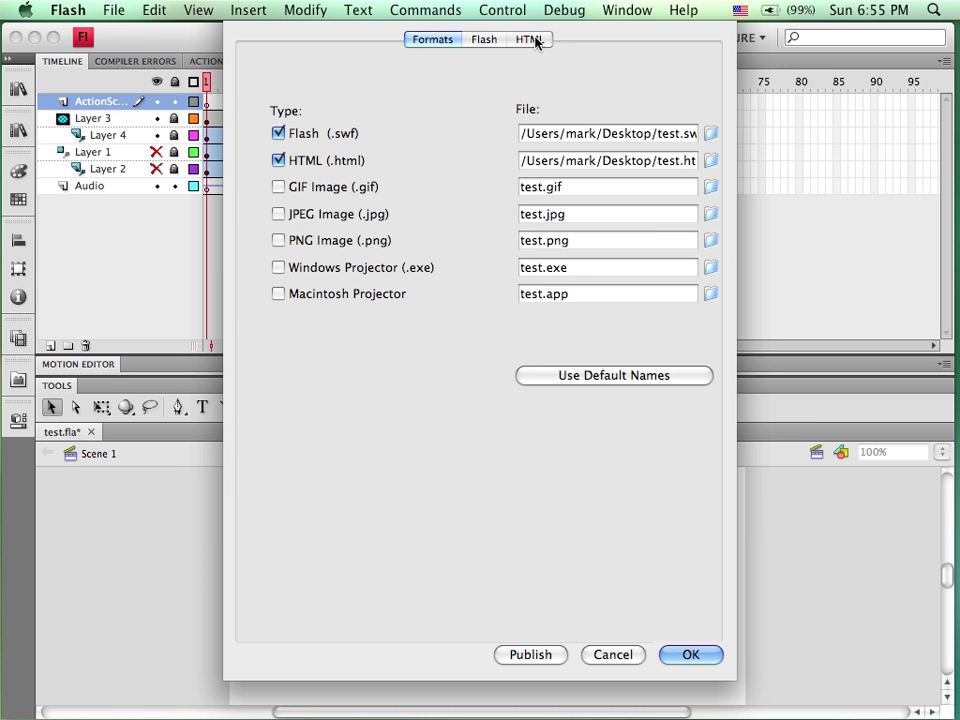
click(533, 40)
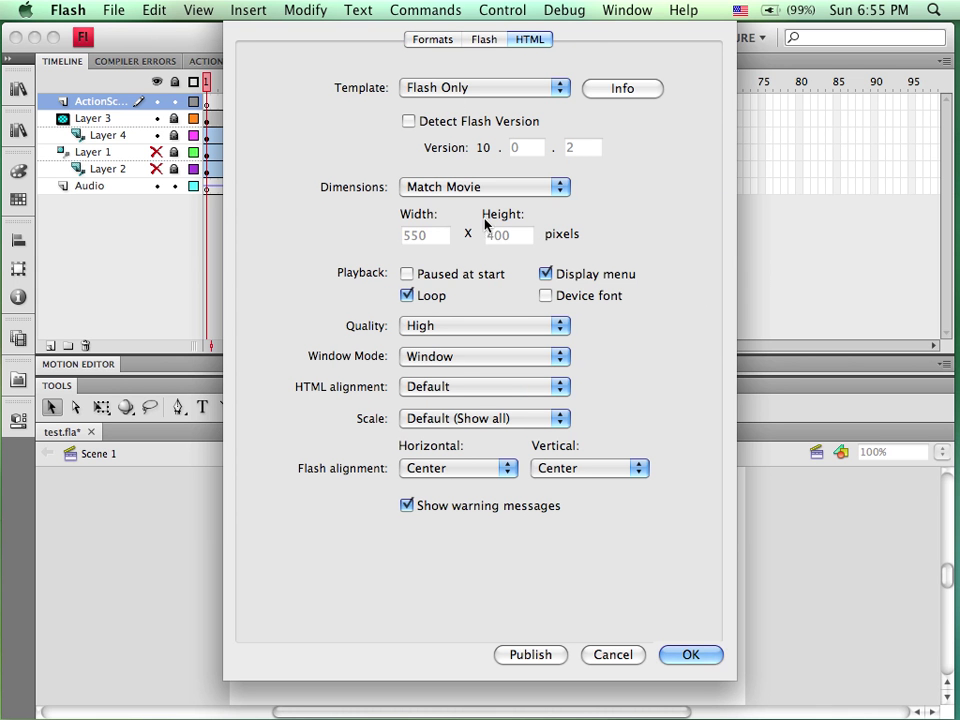
click(407, 296)
click(699, 655)
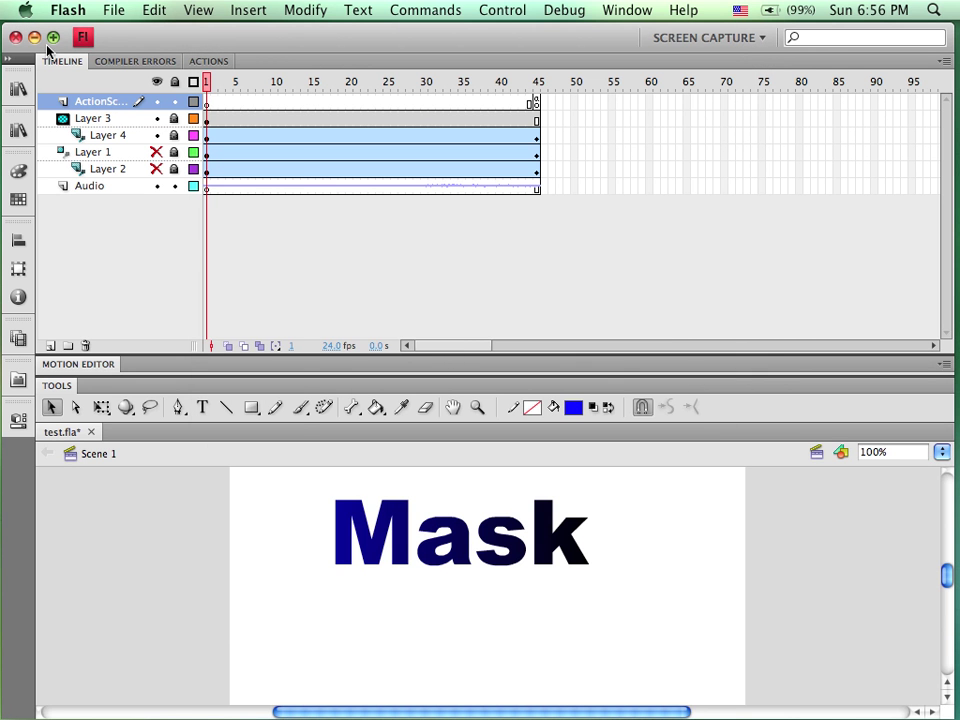
click(110, 10)
click(170, 334)
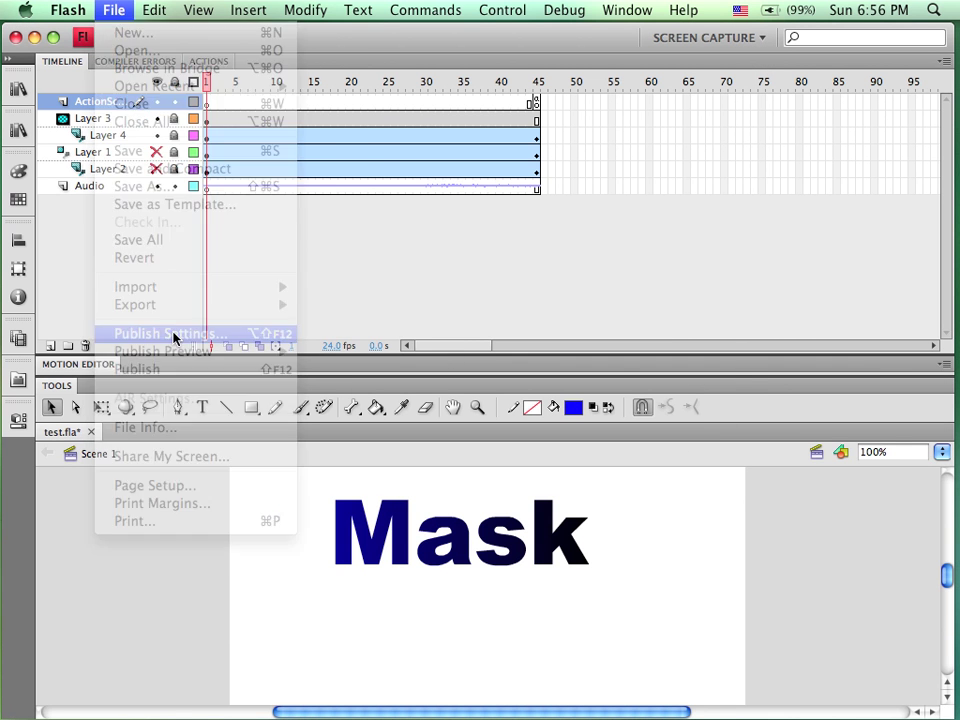
click(430, 40)
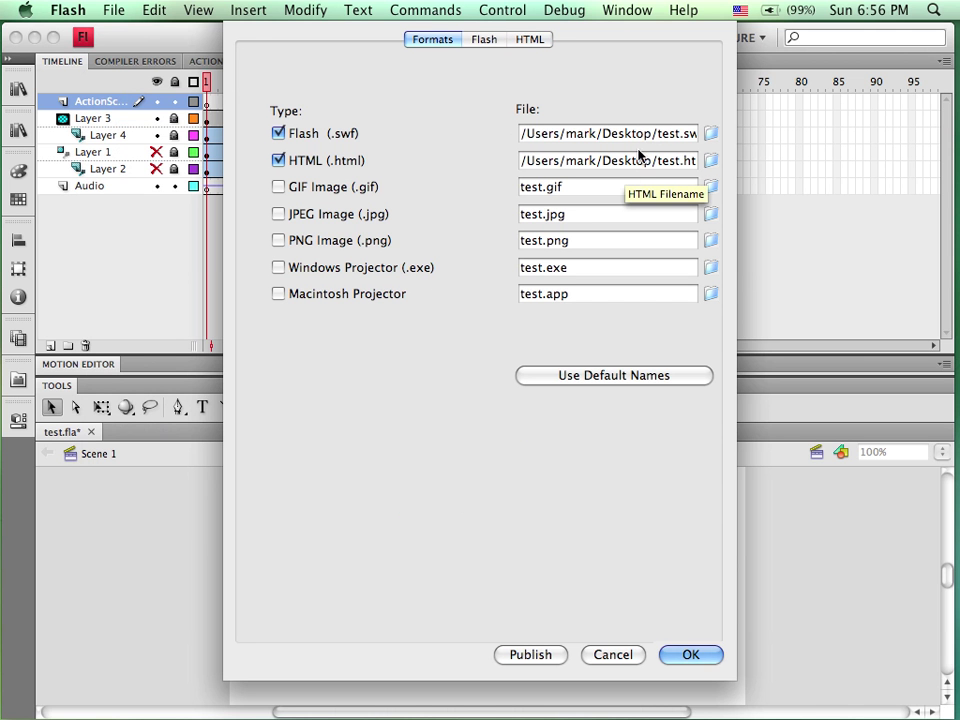
click(529, 40)
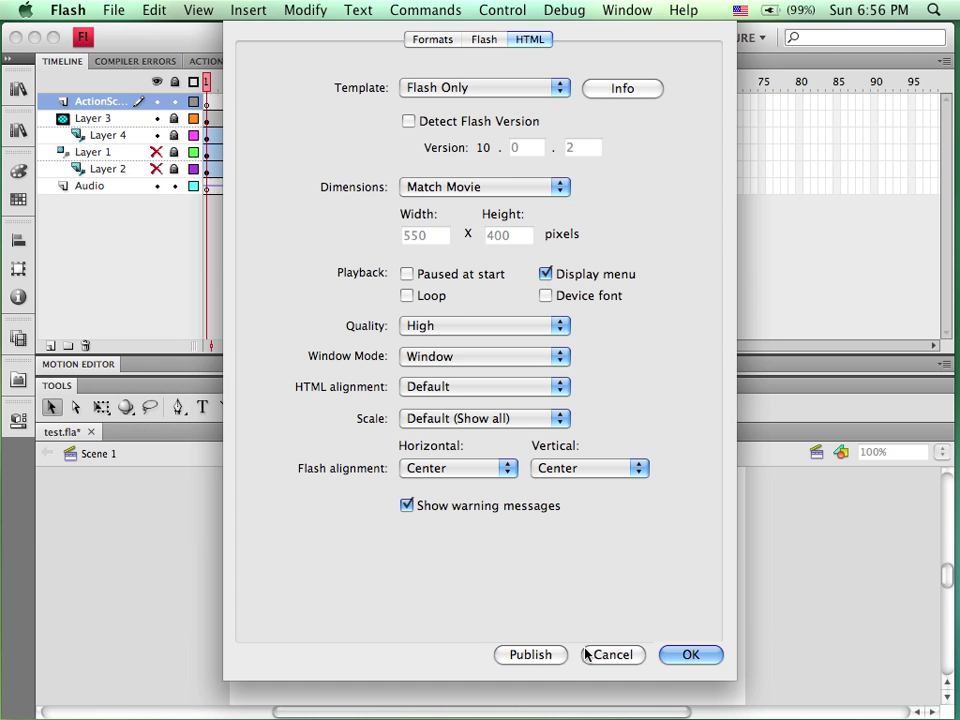
Publish test.fla as SWF and HTML, then close Publish Settings with OK
click(528, 655)
click(707, 659)
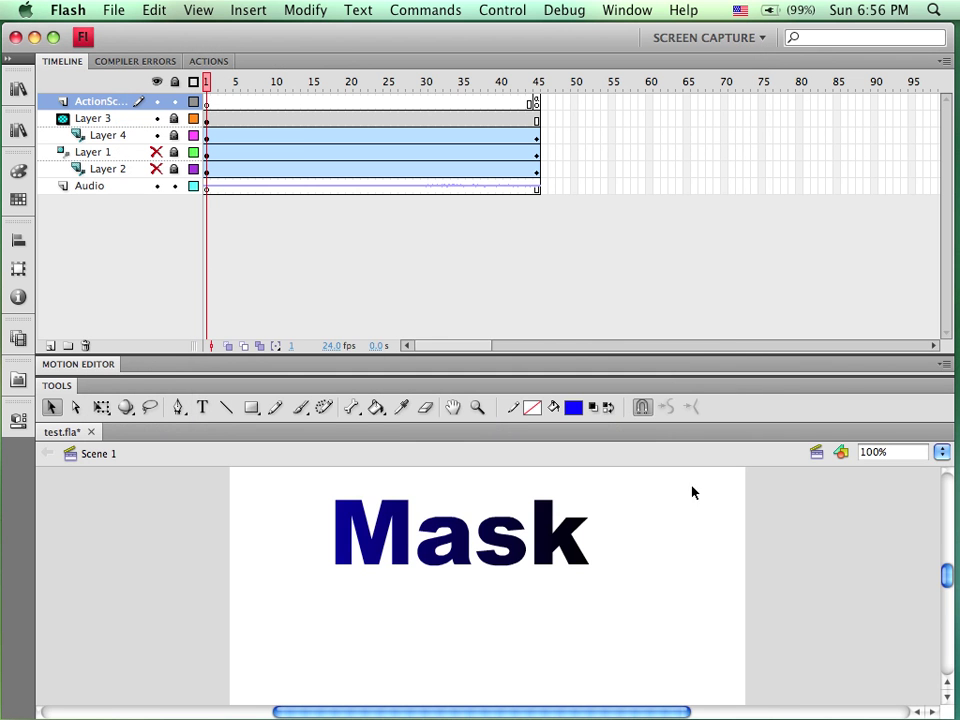
Hide Flash and close the Color LCD preferences window to clear the desktop
click(43, 38)
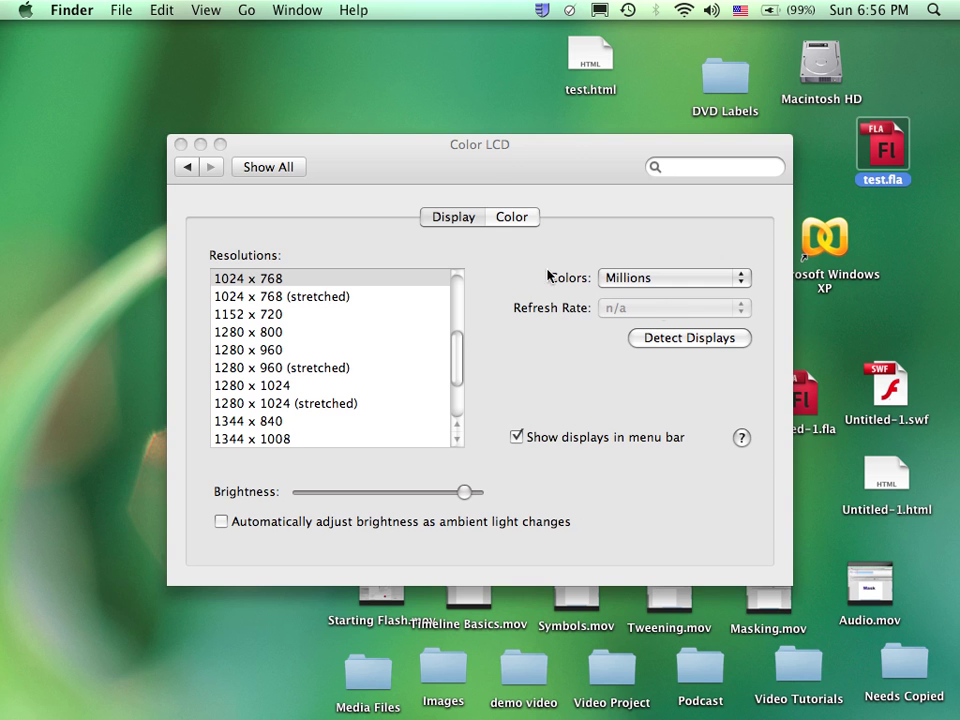
drag(561, 149, 537, 155)
click(157, 151)
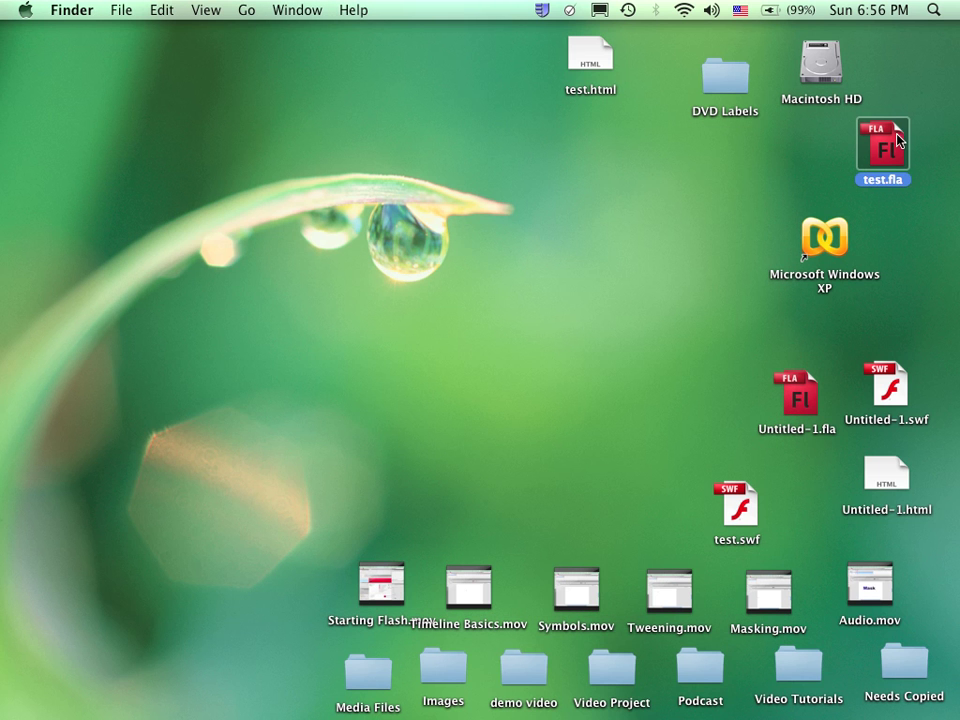
Stack test.fla, test.swf and Untitled-1.html together in the middle of the desktop
drag(898, 140, 550, 196)
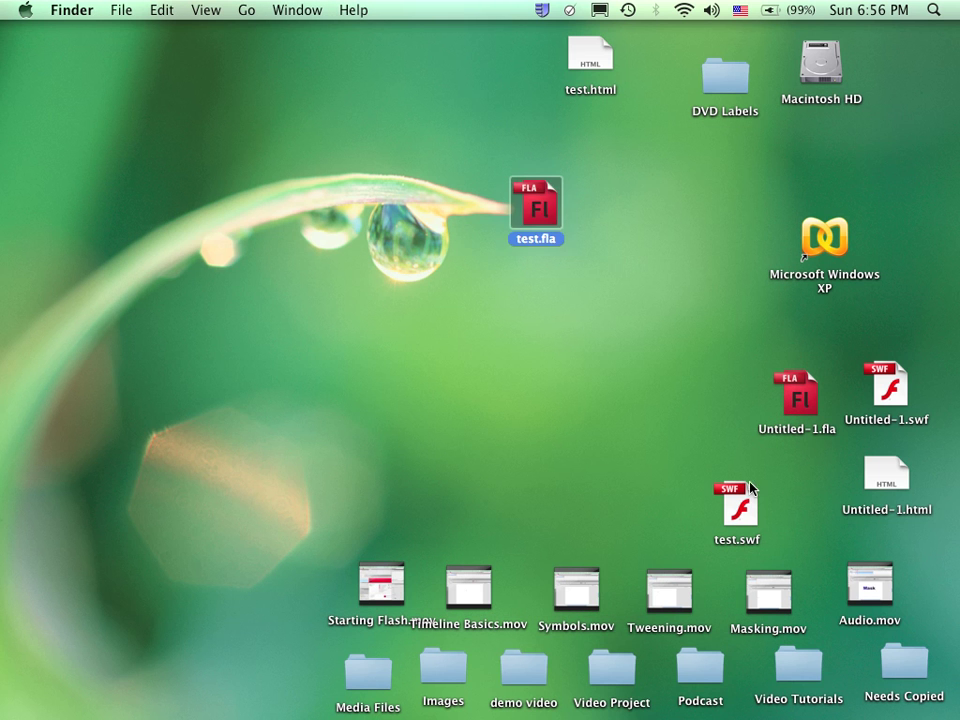
drag(750, 488, 553, 274)
drag(886, 478, 555, 361)
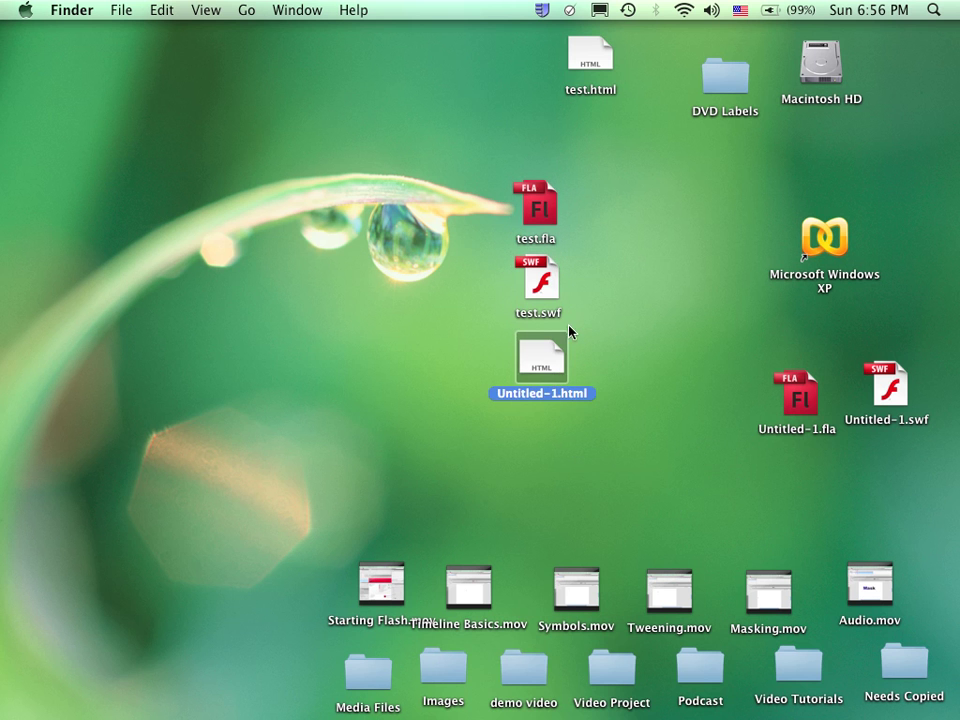